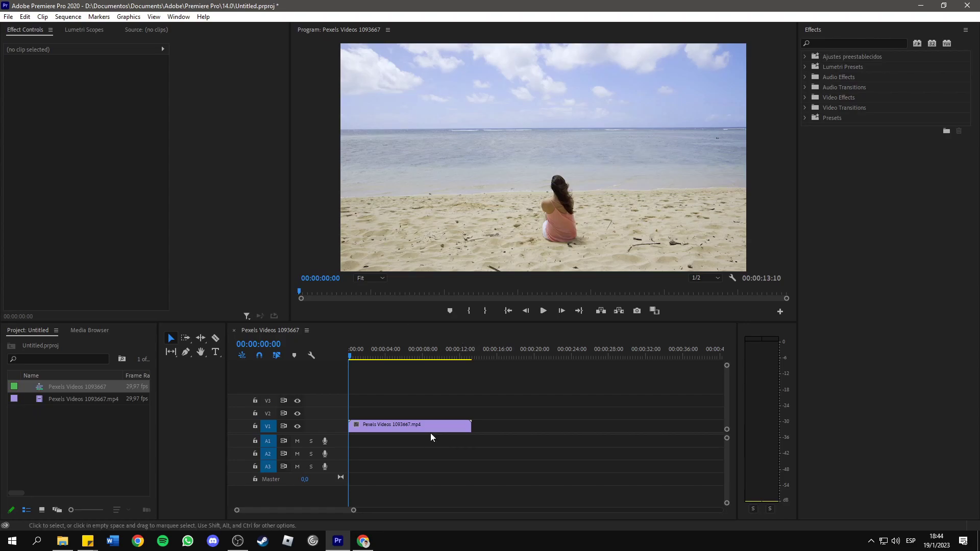
# Open Export Settings for the beach sequence and keep H.264 as the format.
pyautogui.click(9, 17)
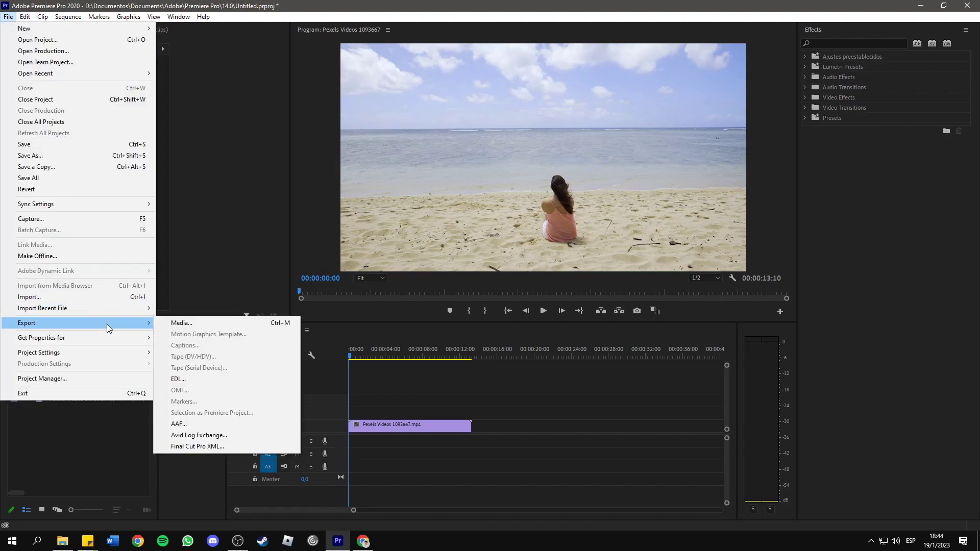
pyautogui.click(191, 324)
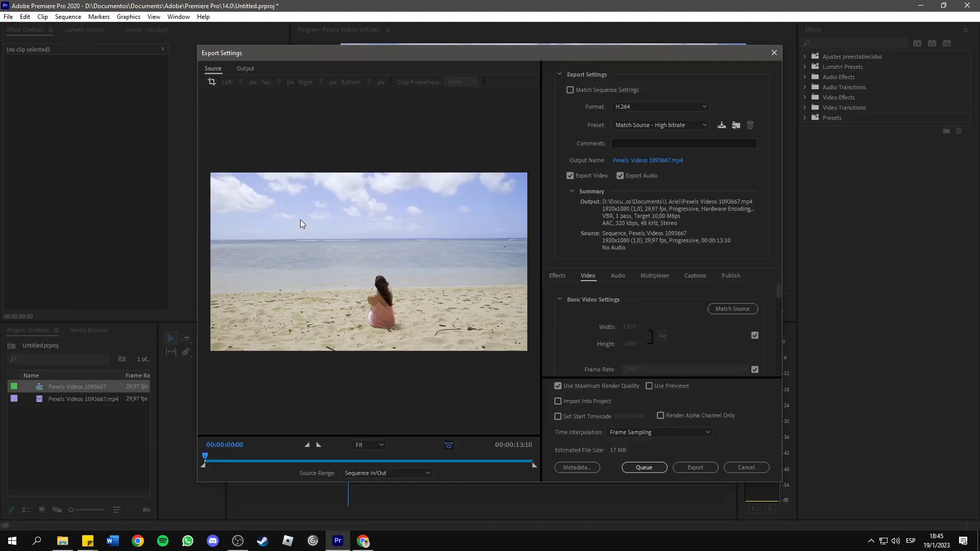
pyautogui.click(635, 106)
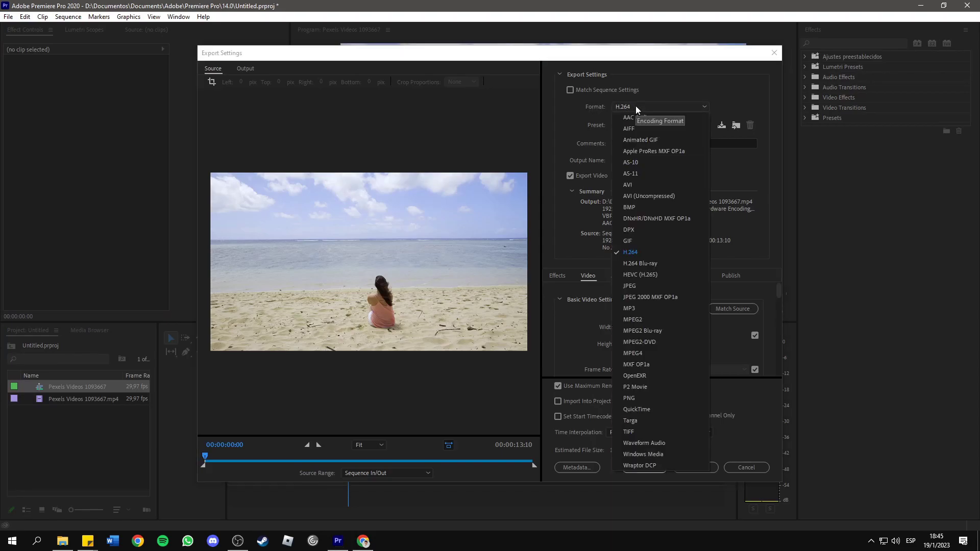
pyautogui.click(637, 253)
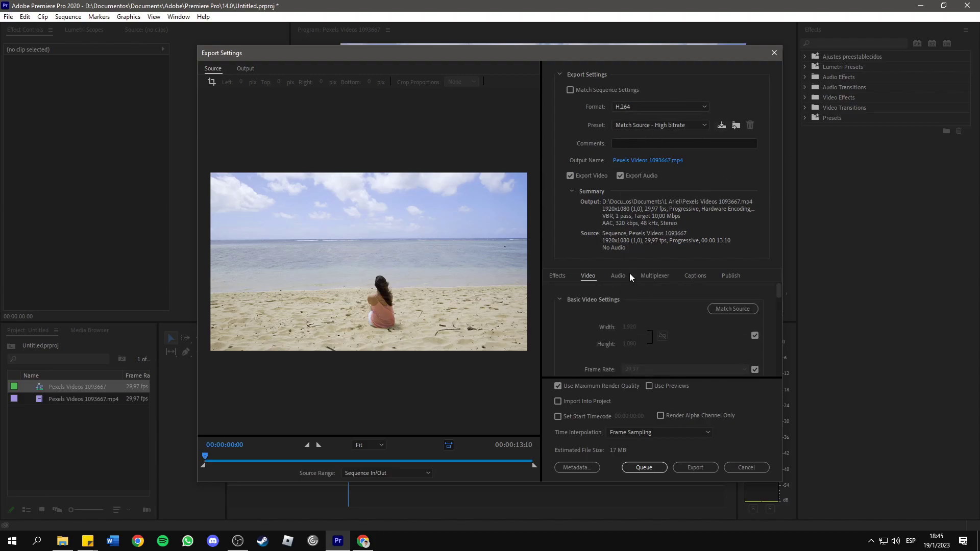
pyautogui.scroll(-1, 626, 316)
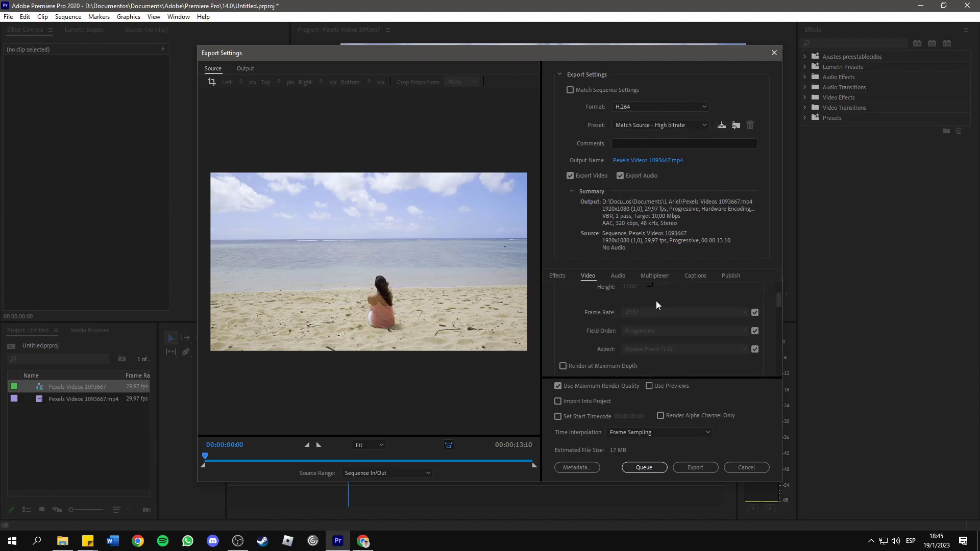
pyautogui.scroll(1, 656, 301)
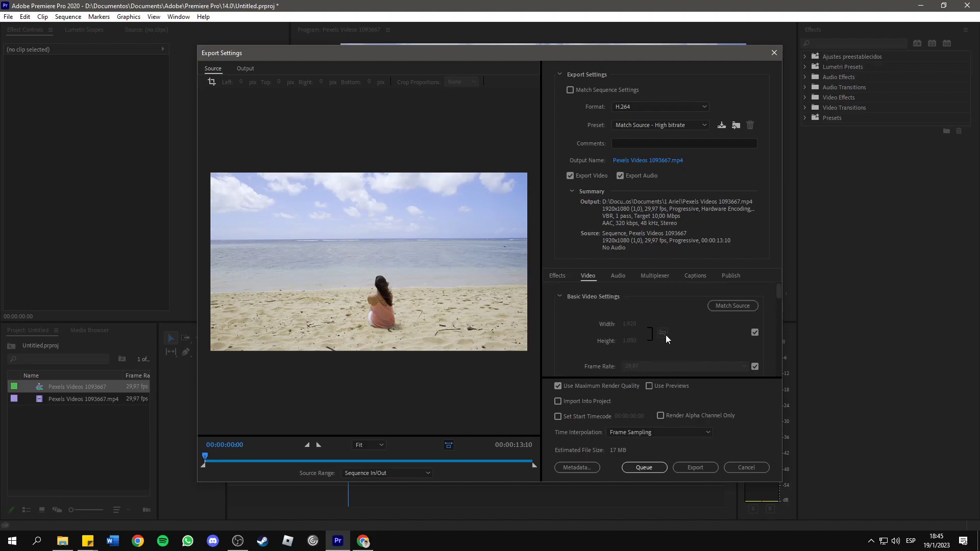
pyautogui.scroll(-1, 646, 316)
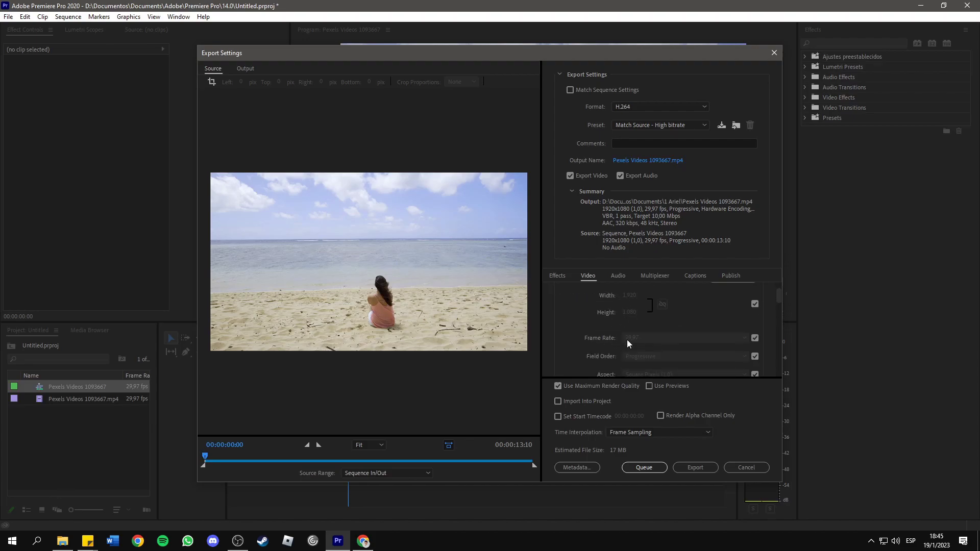
pyautogui.scroll(-3, 597, 307)
pyautogui.scroll(-3, 602, 307)
pyautogui.scroll(-2, 617, 304)
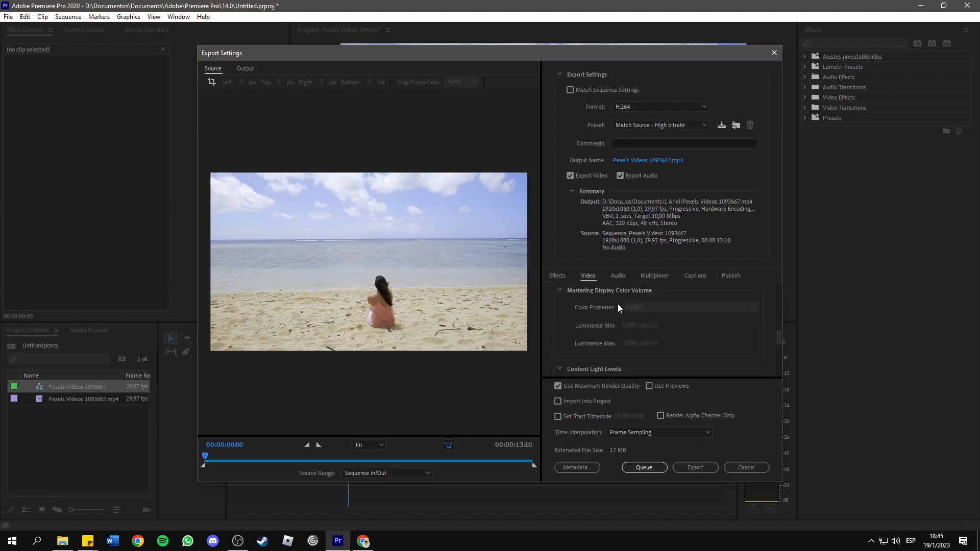
pyautogui.scroll(-2, 643, 303)
pyautogui.scroll(-1, 644, 310)
pyautogui.scroll(-1, 644, 310)
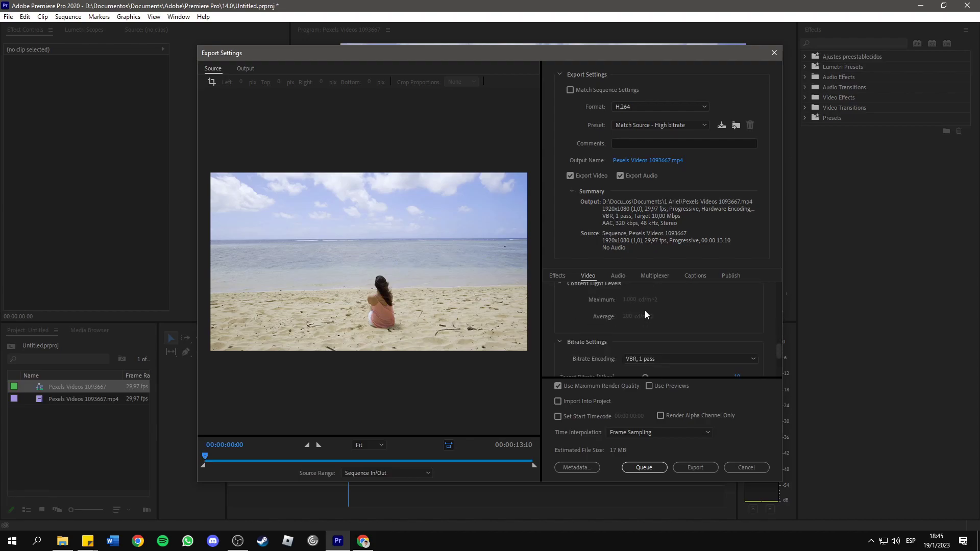
pyautogui.scroll(-1, 645, 310)
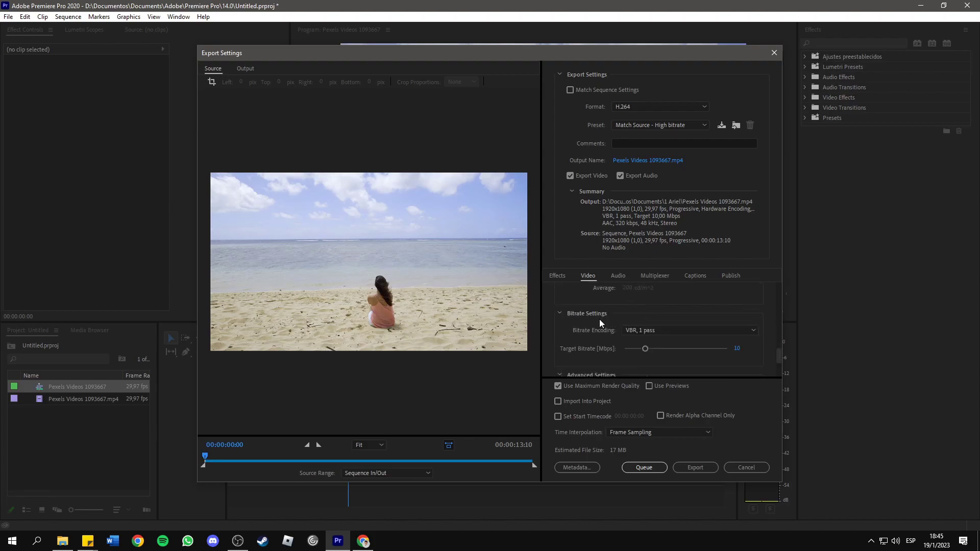
# Change the H.264 Bitrate Encoding setting to CBR.
pyautogui.click(652, 329)
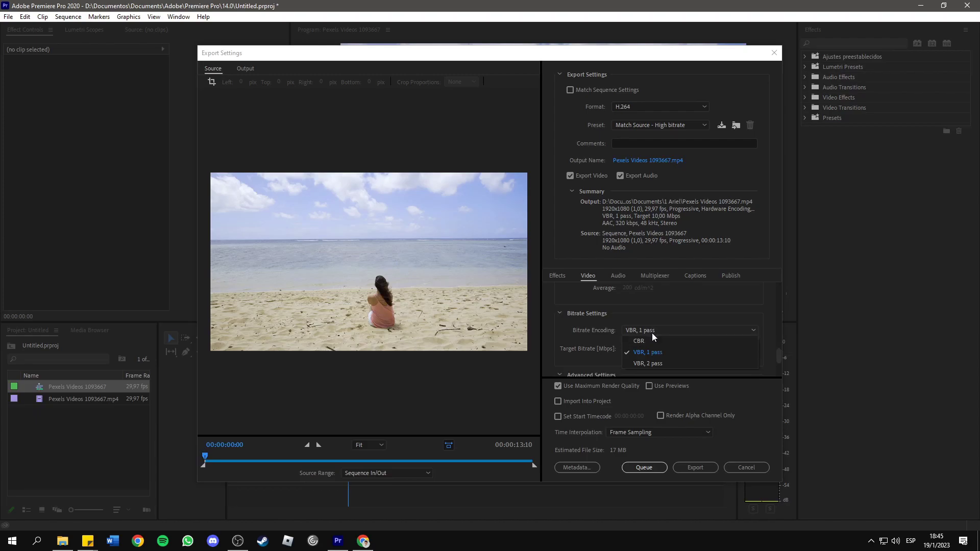
pyautogui.click(645, 340)
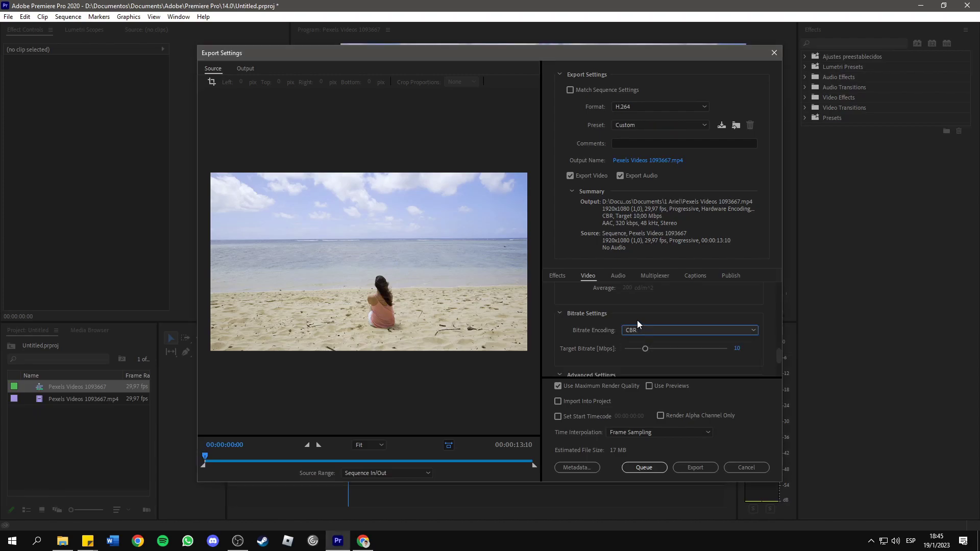
# Set the CBR target bitrate to 10 Mbps and start exporting the beach clip.
pyautogui.moveTo(644, 349); pyautogui.dragTo(666, 350)
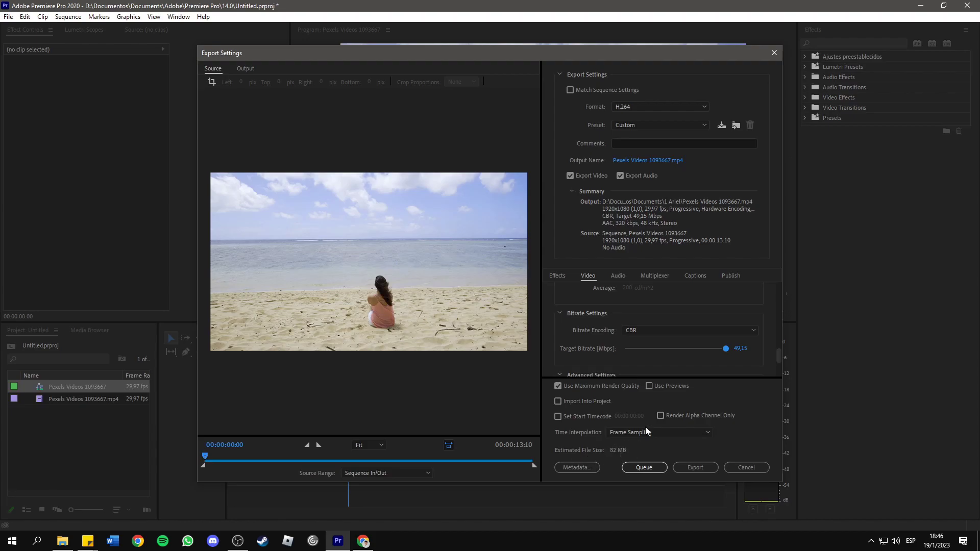
pyautogui.moveTo(725, 349); pyautogui.dragTo(625, 349)
pyautogui.moveTo(632, 349); pyautogui.dragTo(645, 354)
pyautogui.moveTo(645, 352); pyautogui.dragTo(643, 352)
pyautogui.click(740, 349)
pyautogui.write('10')
pyautogui.press('Return')
pyautogui.click(706, 466)
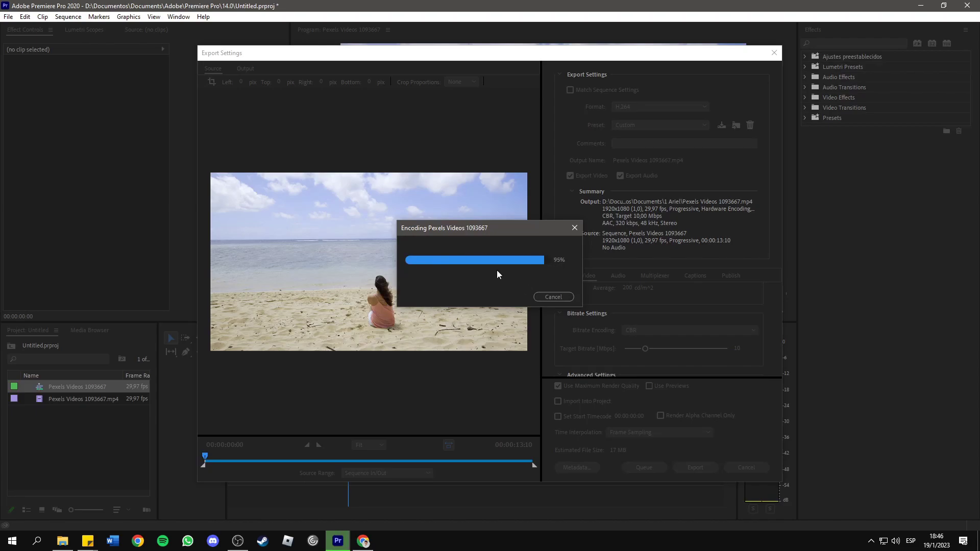